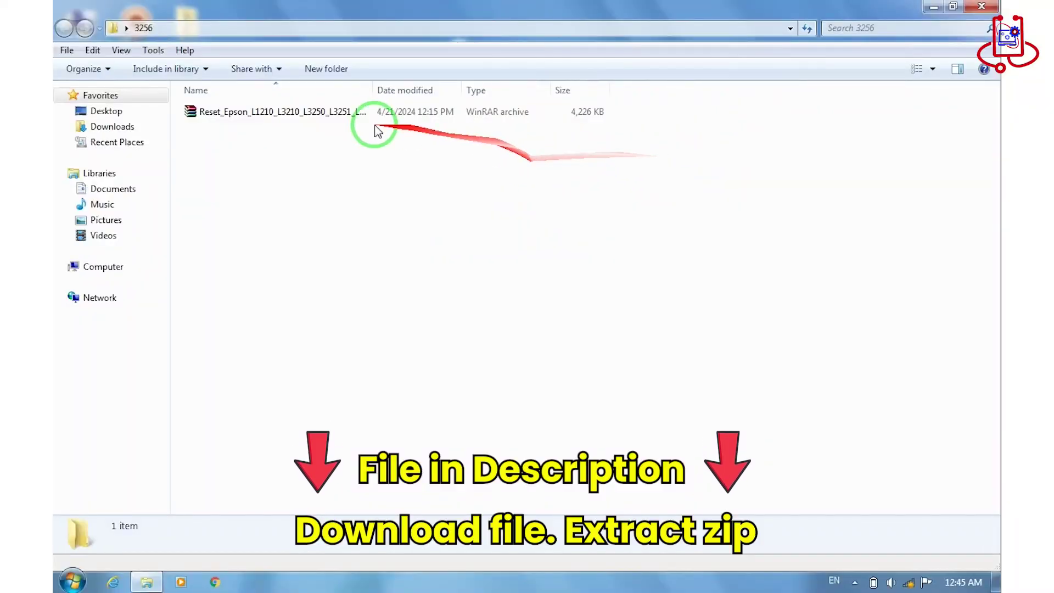
Step: Extract the Epson reset RAR archive to its default destination folder inside 3256
click(324, 115)
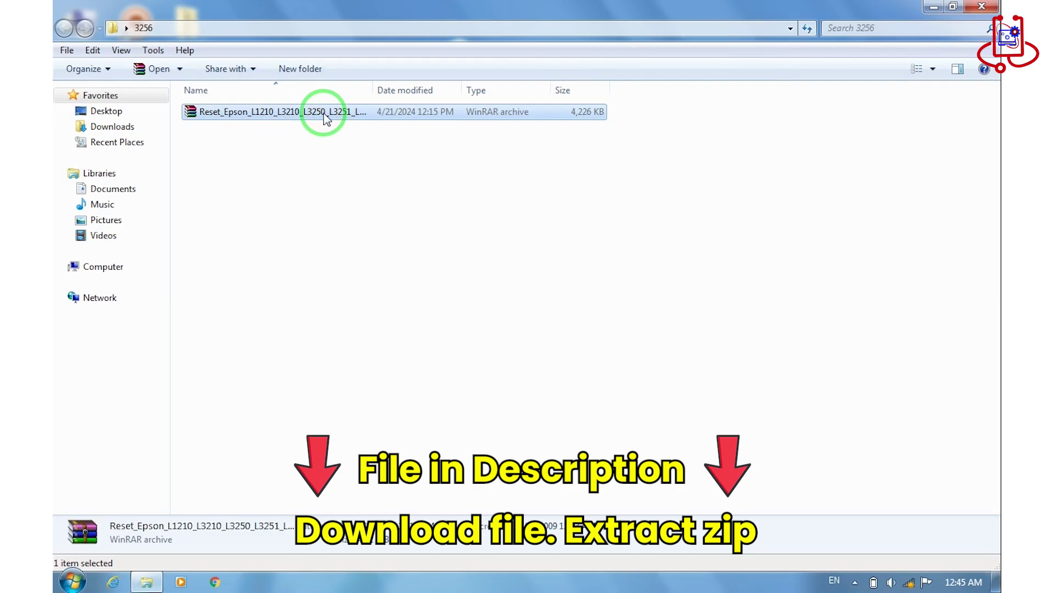
right_click(324, 115)
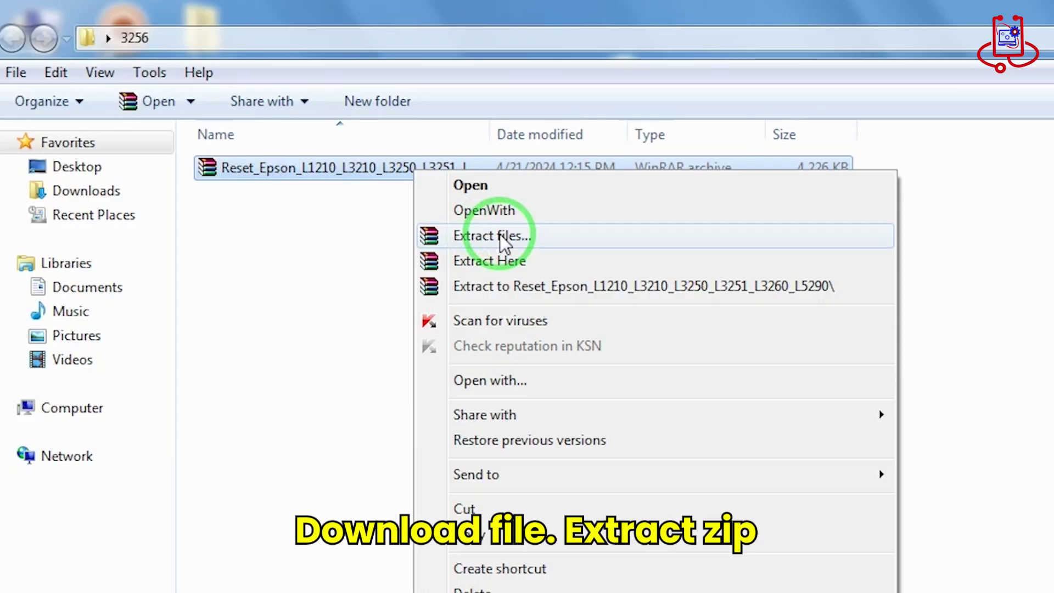
click(477, 235)
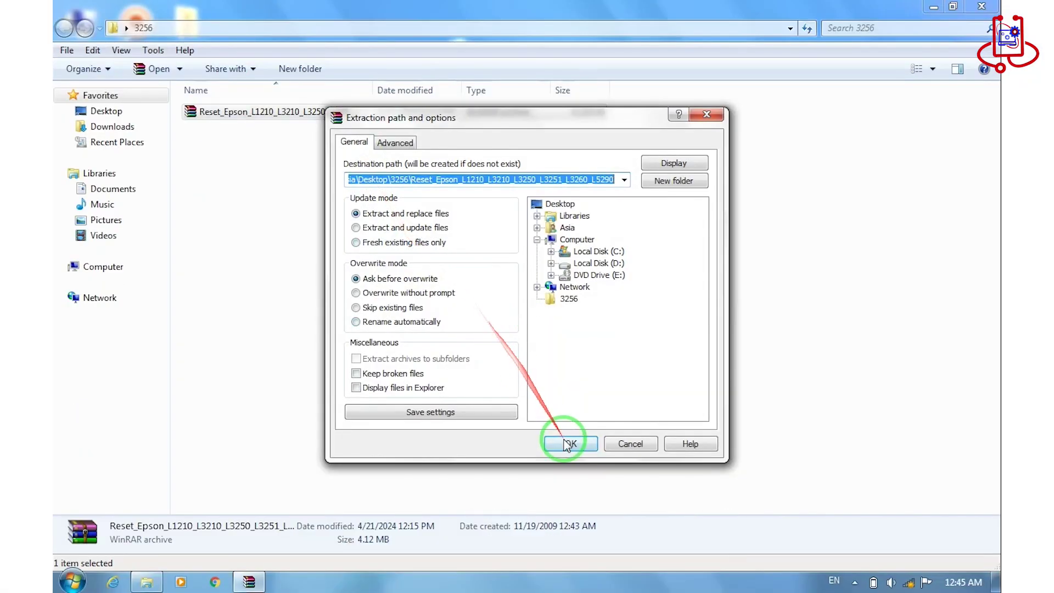
click(573, 445)
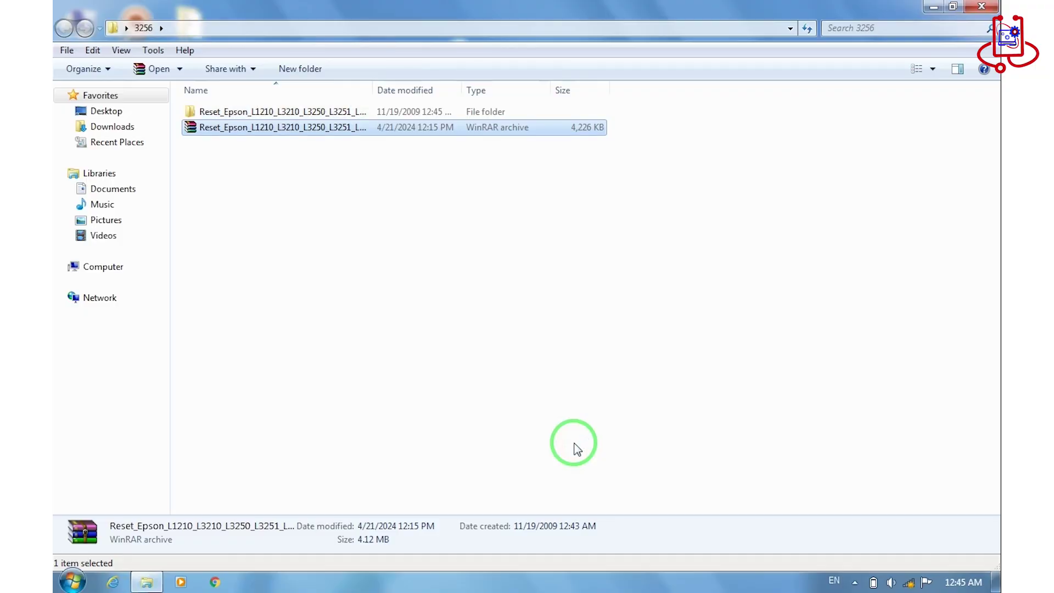
Step: Open the Reset_Epson_L1210_L3210_L3250_L3251 folder to list Adjprog.exe, 0.Password.txt and the DLLs
click(331, 112)
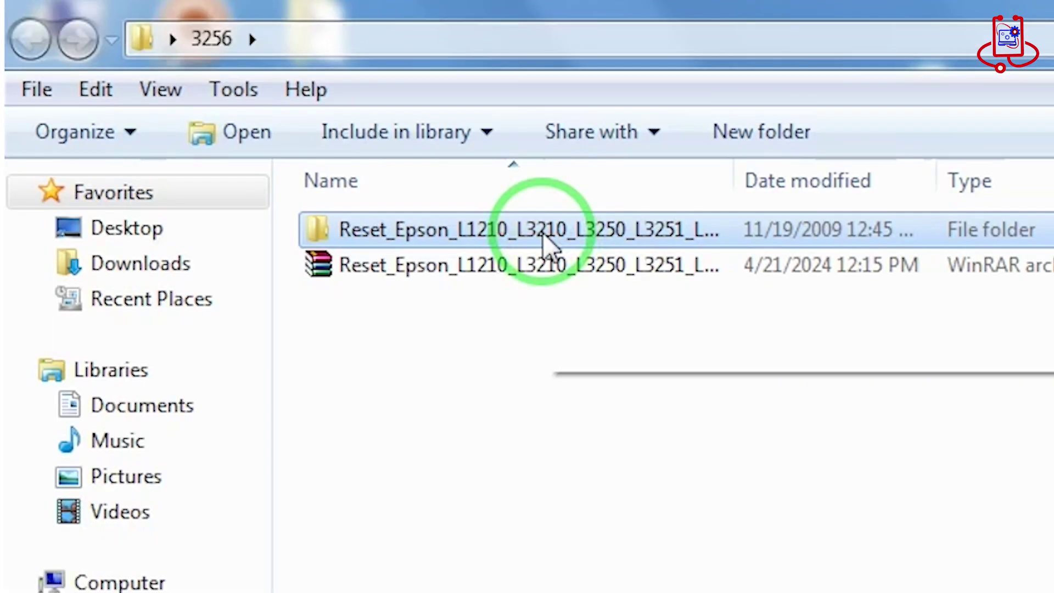
right_click(296, 115)
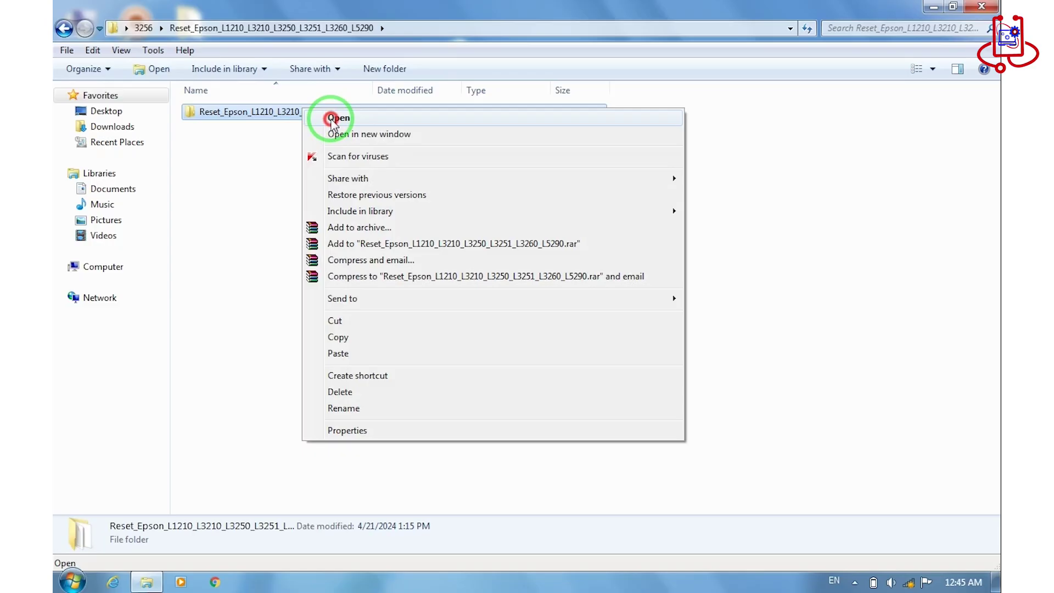
click(629, 256)
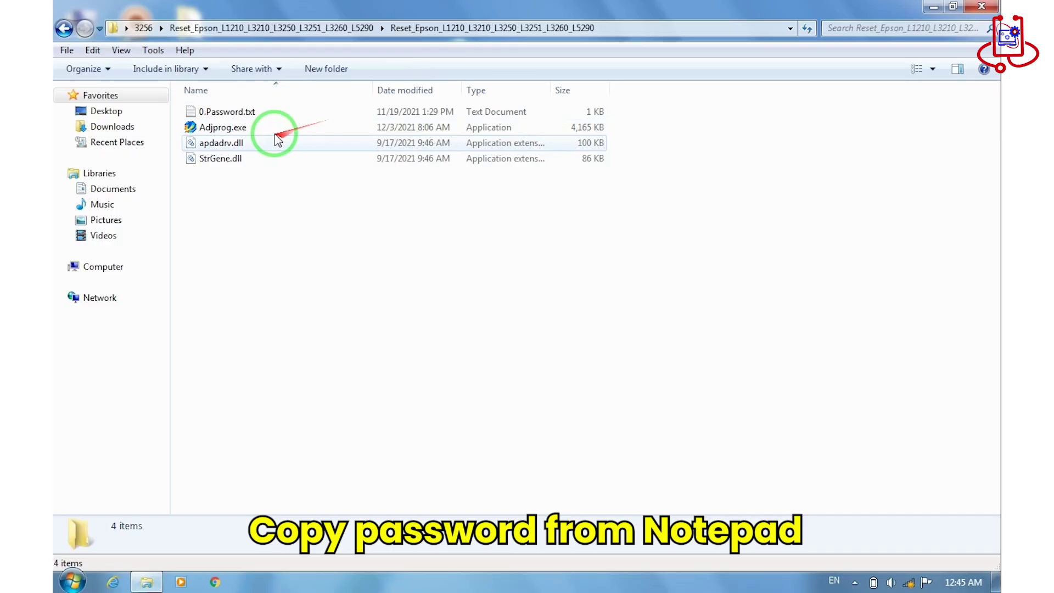
Step: Open 0.Password.txt in Notepad, copy the password, then close Notepad
click(277, 141)
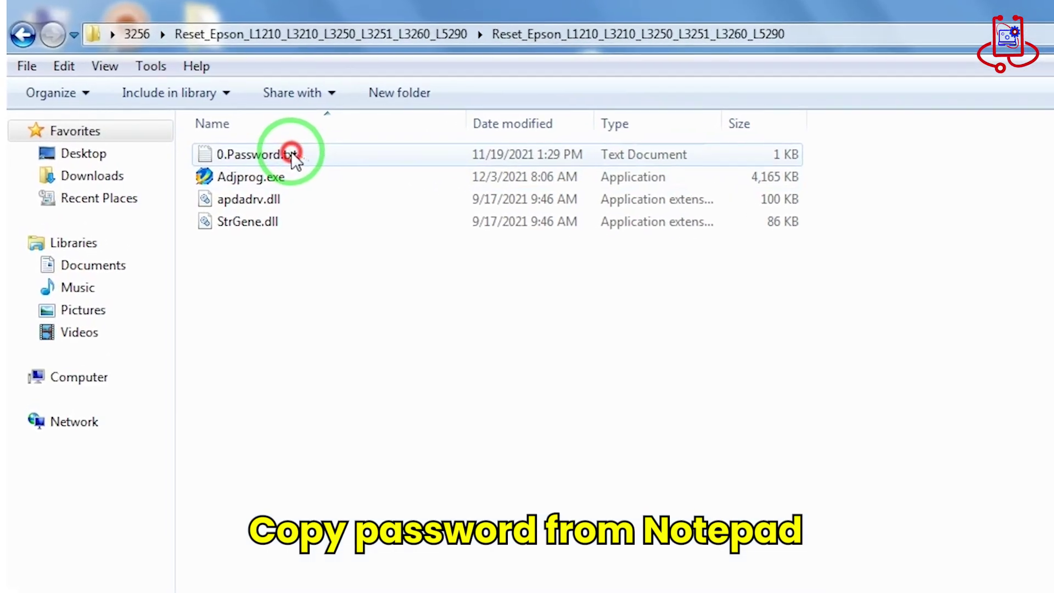
right_click(277, 141)
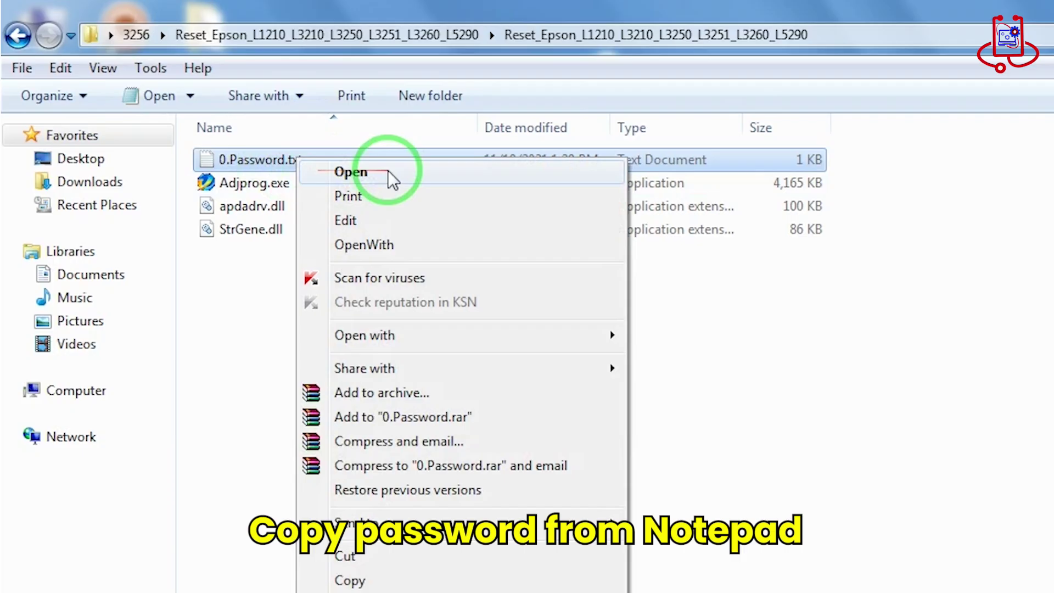
click(351, 172)
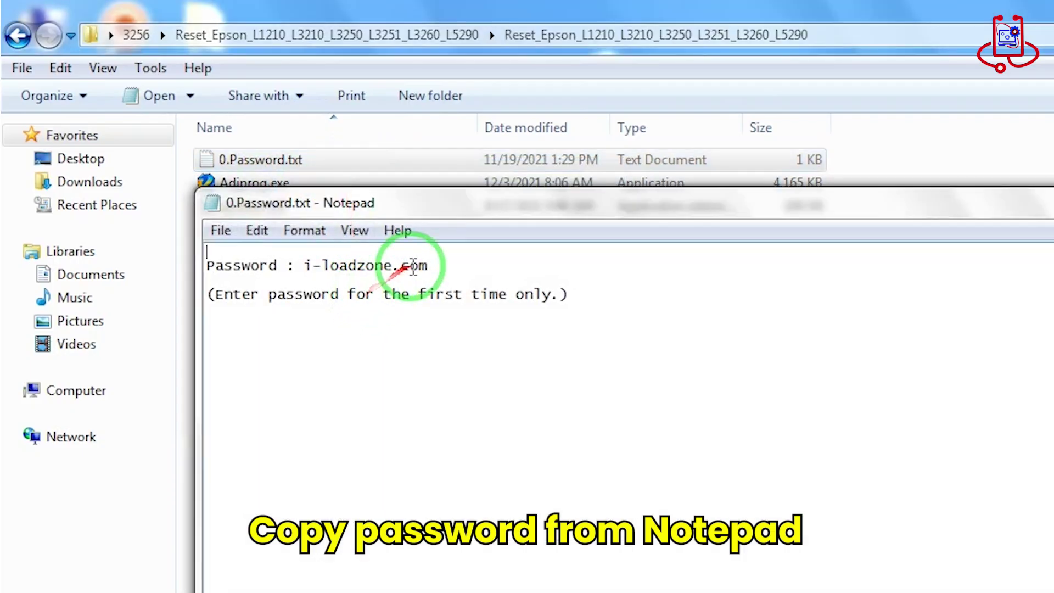
drag(432, 267, 314, 266)
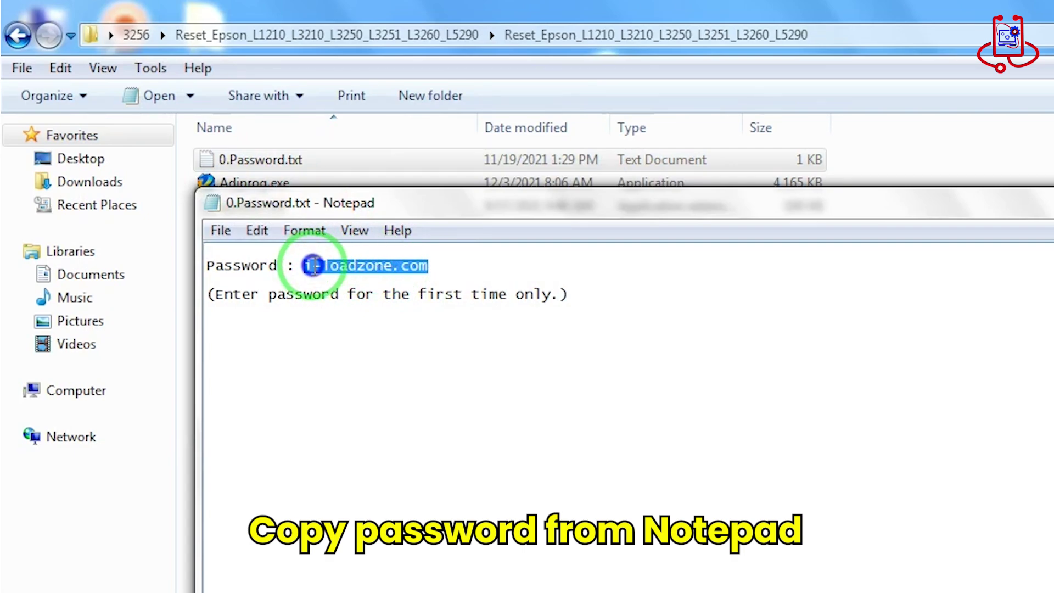
right_click(313, 267)
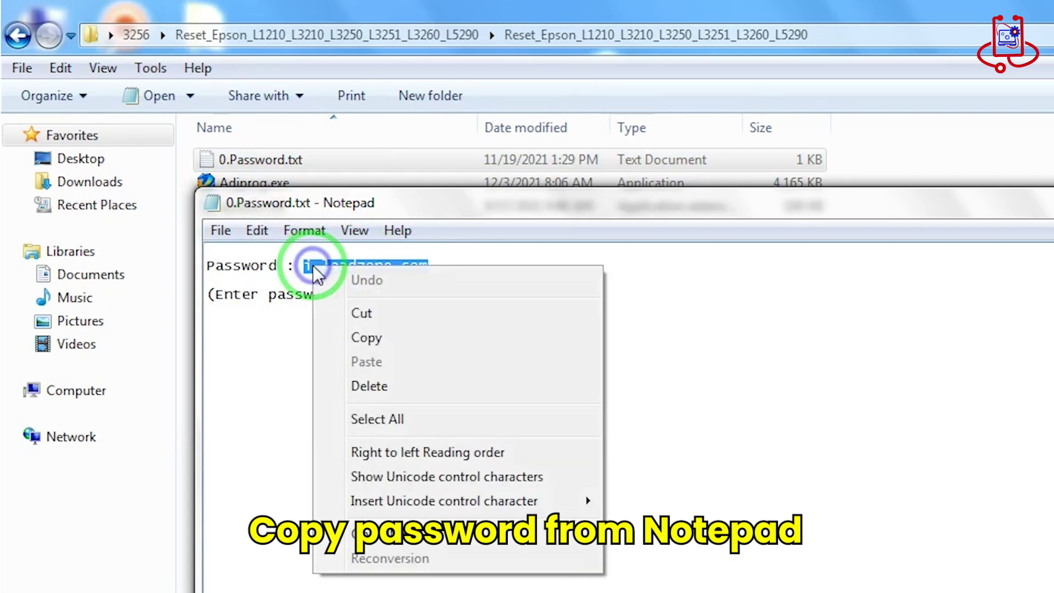
click(363, 338)
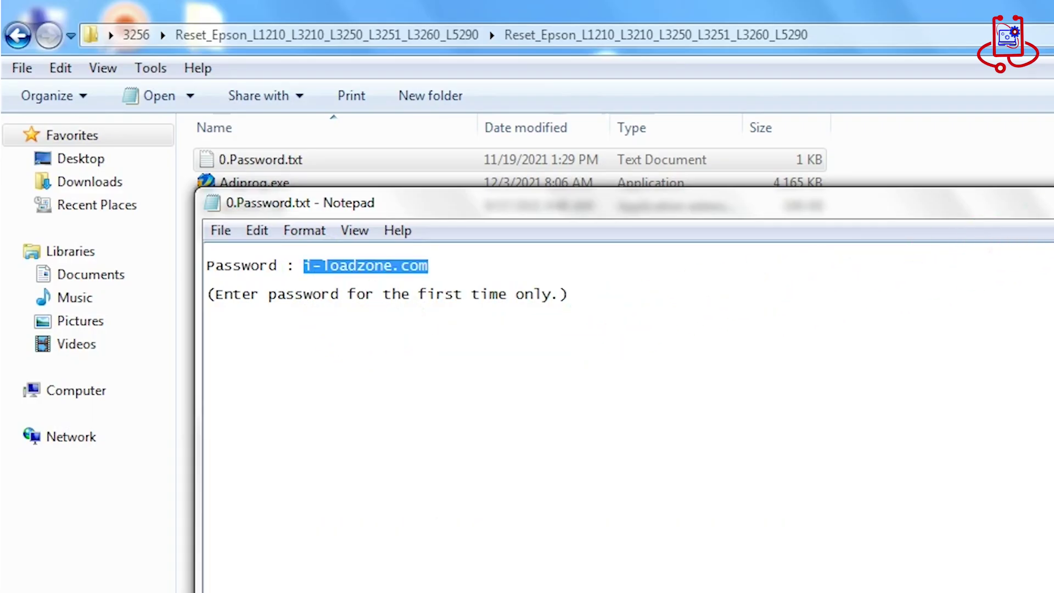
key(alt+F4)
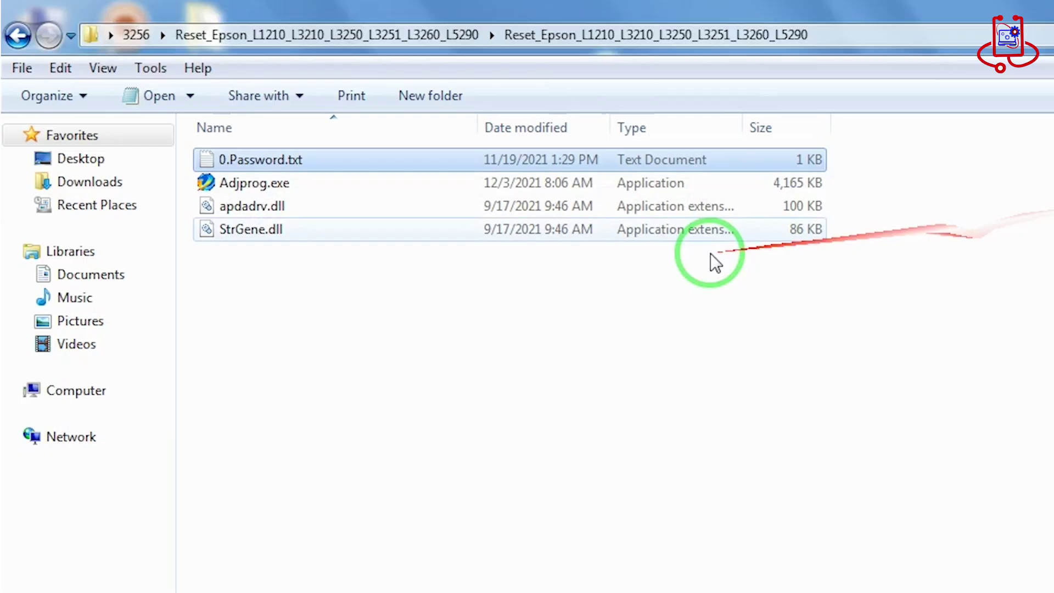
Step: Launch Adjprog.exe from the extracted folder
click(404, 187)
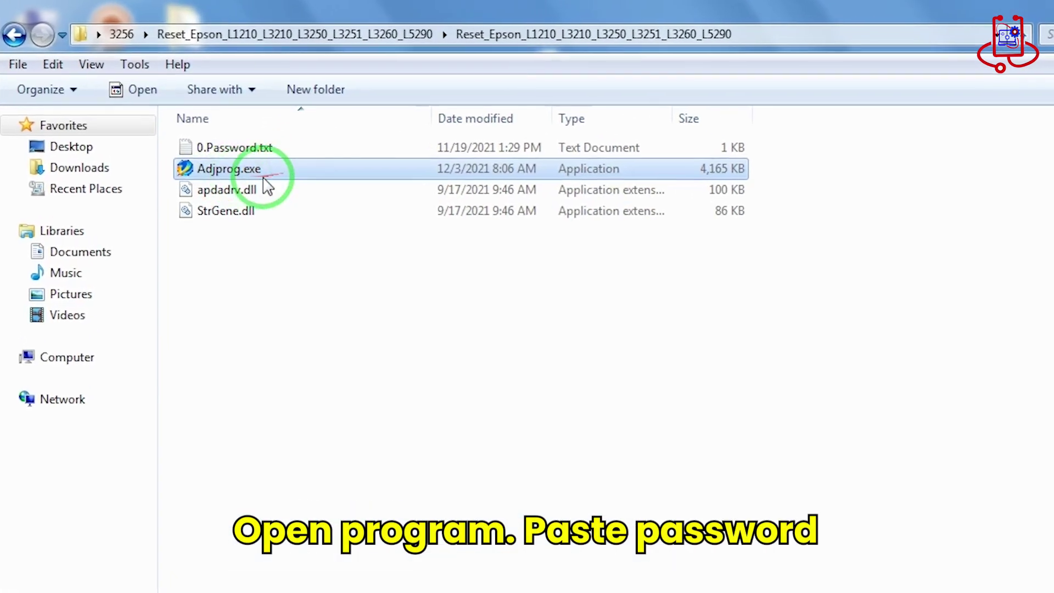
right_click(266, 176)
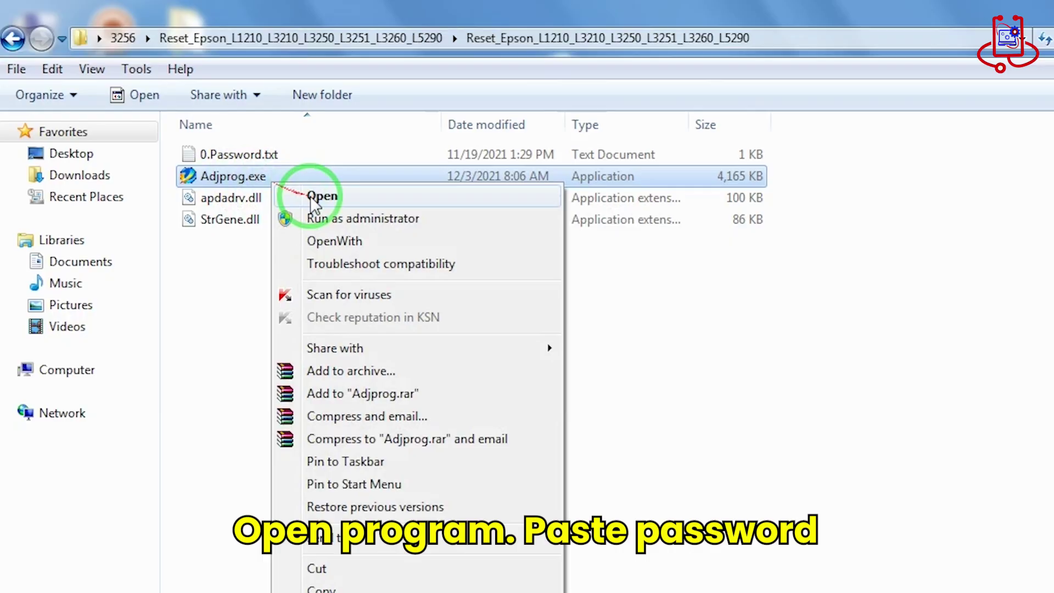
click(320, 197)
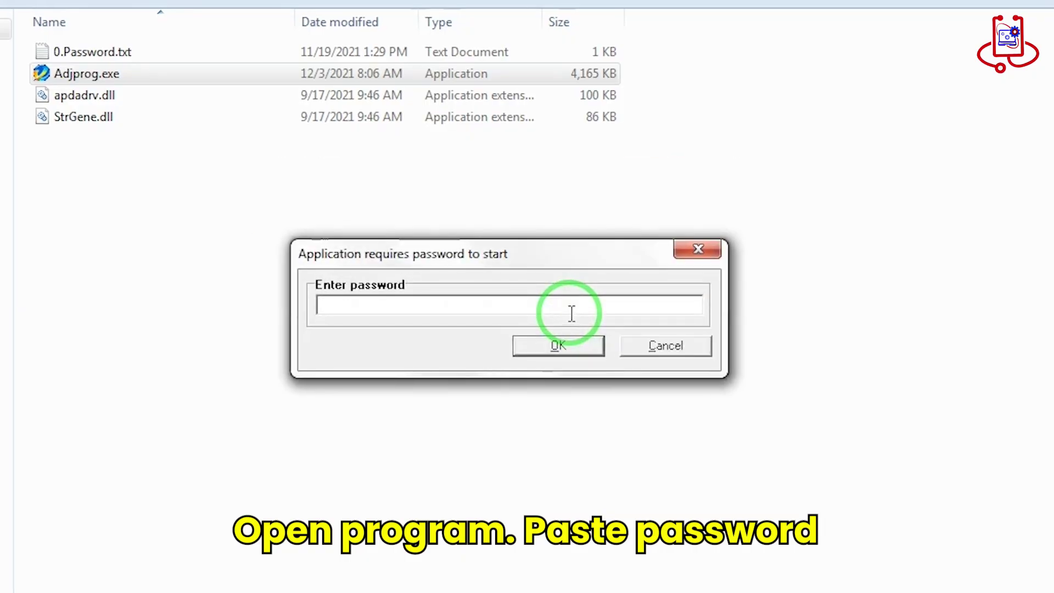
Step: Paste the copied password into the Enter password box and confirm it
click(371, 301)
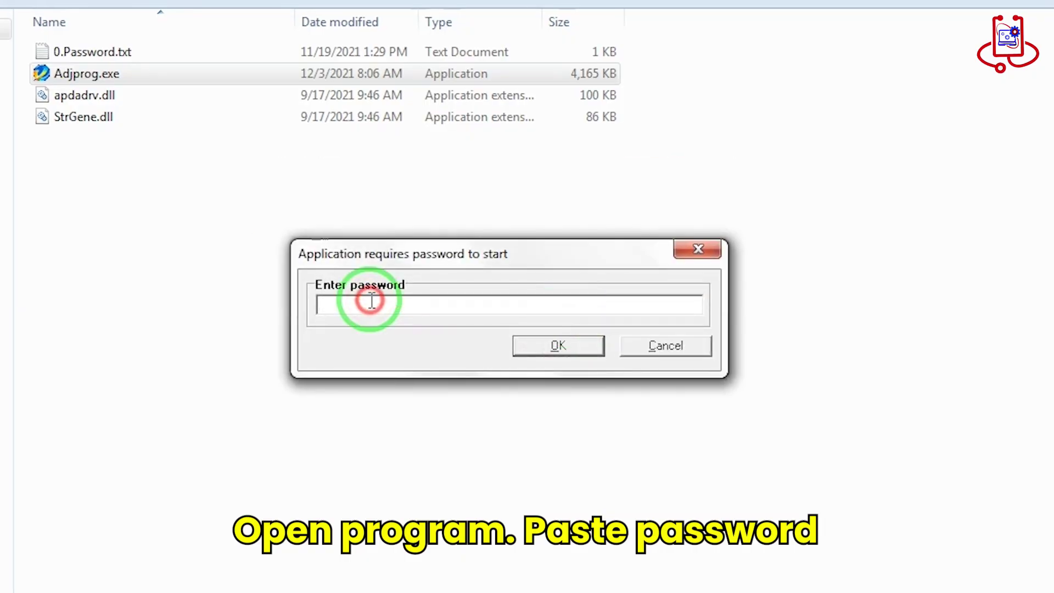
right_click(371, 300)
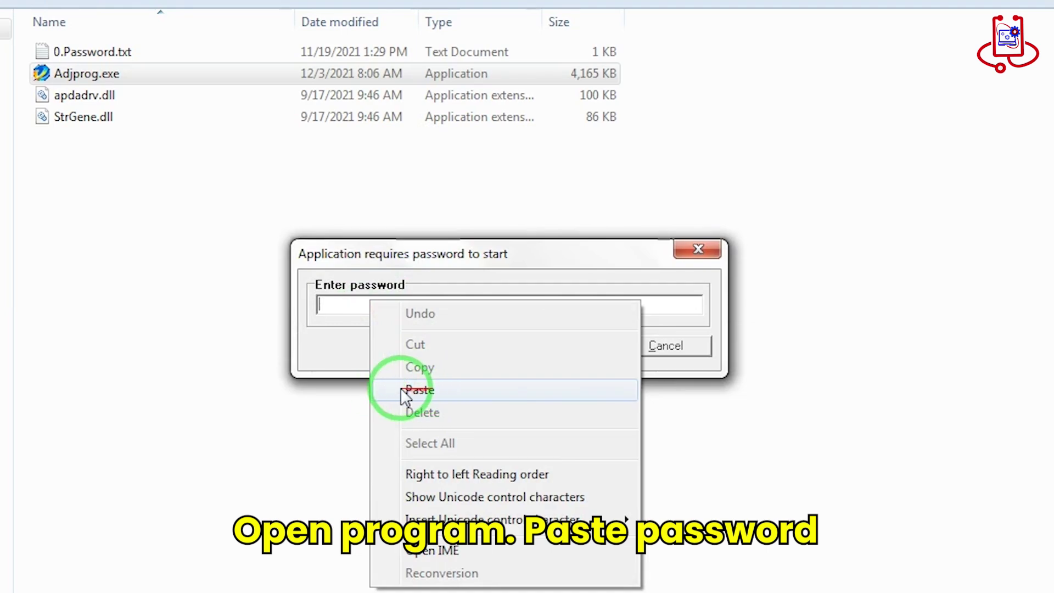
click(422, 390)
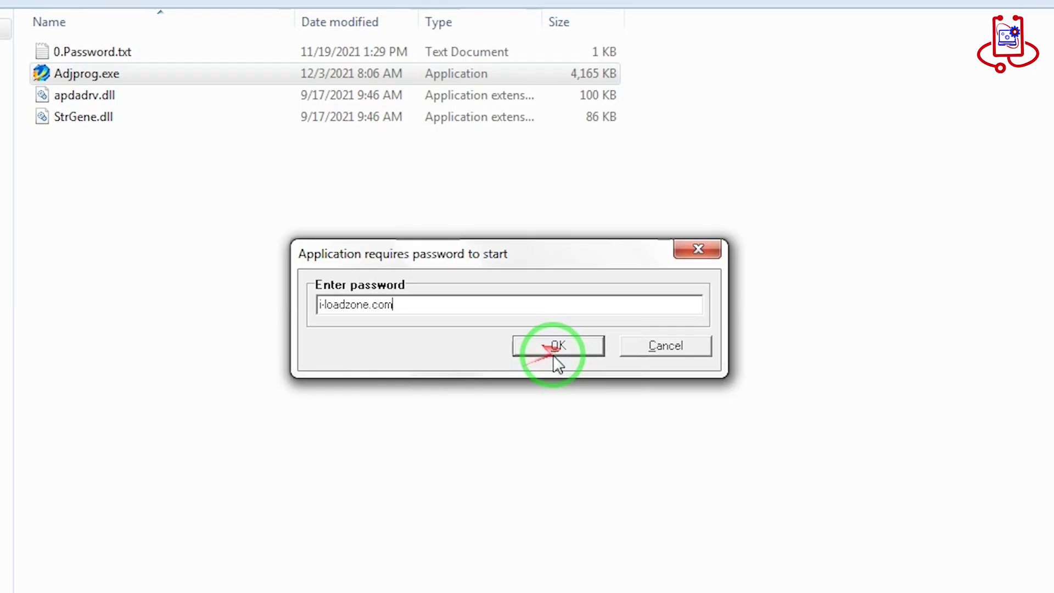
click(567, 348)
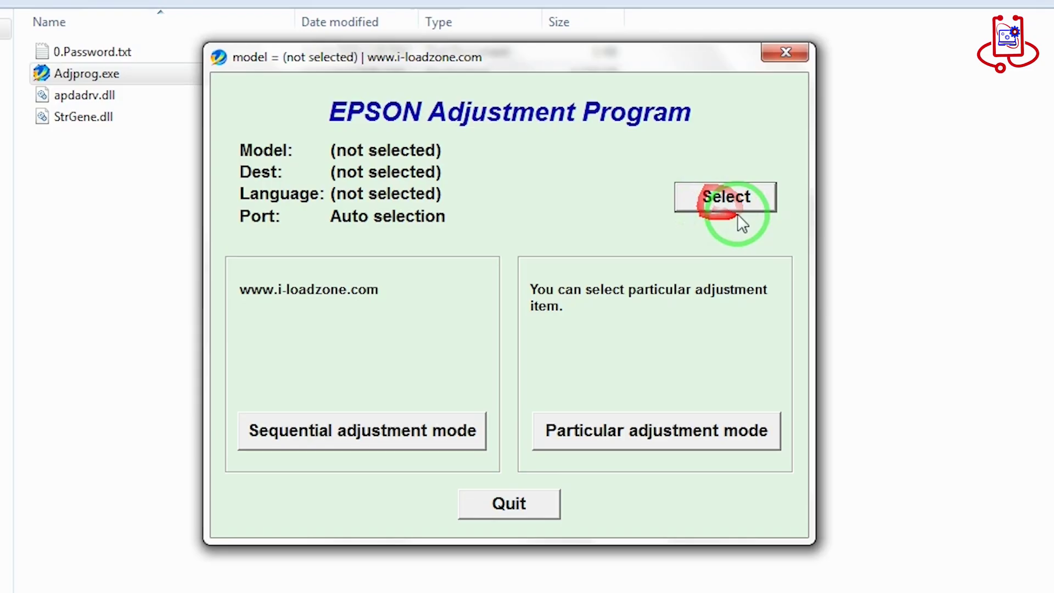
Step: Choose port USB006 (L3250 Series) and model L3250, then confirm the settings
click(724, 191)
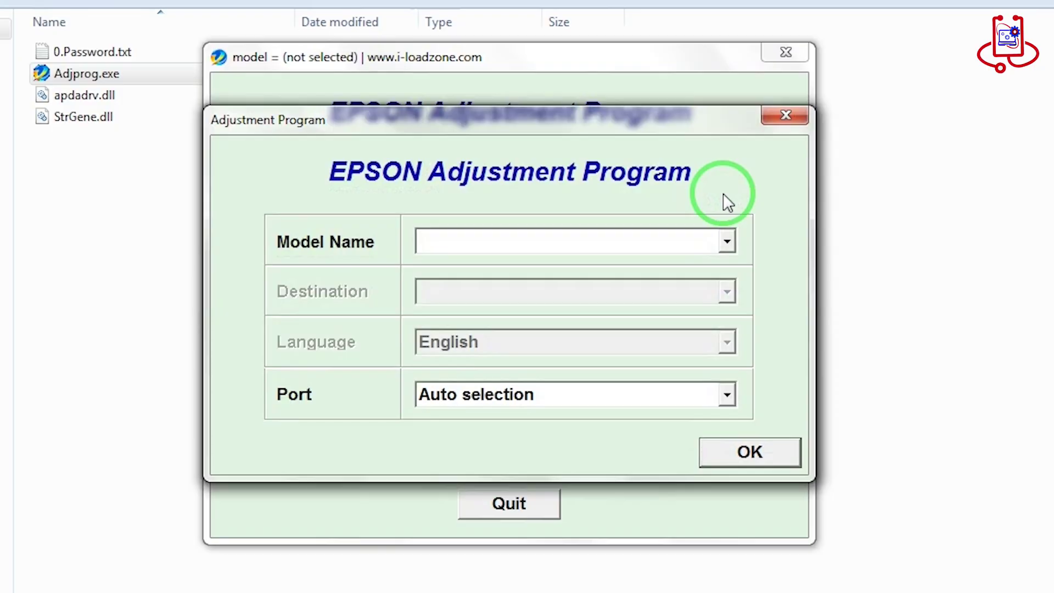
click(726, 241)
click(728, 242)
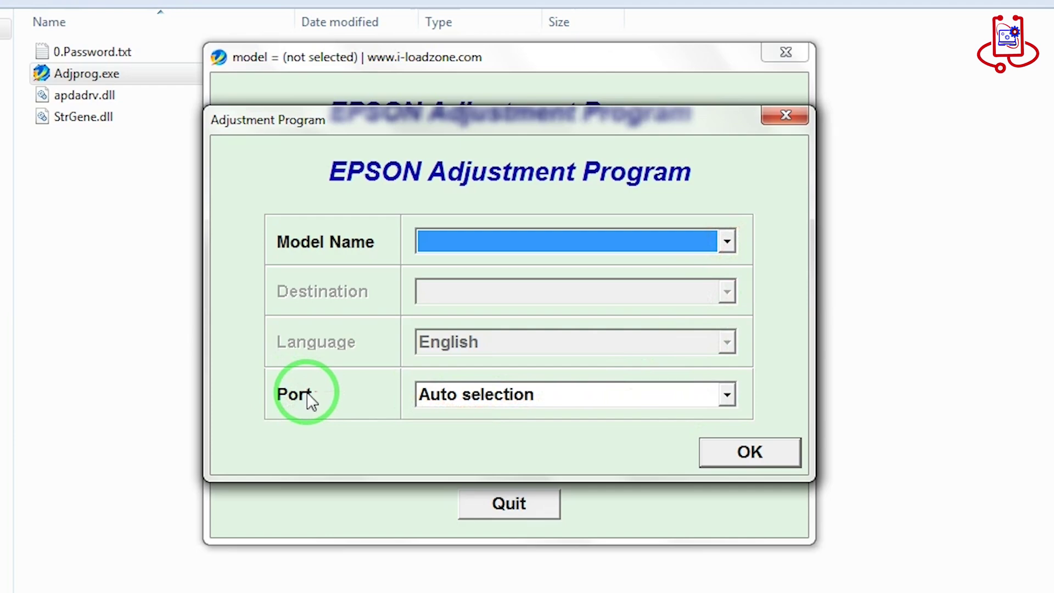
click(421, 407)
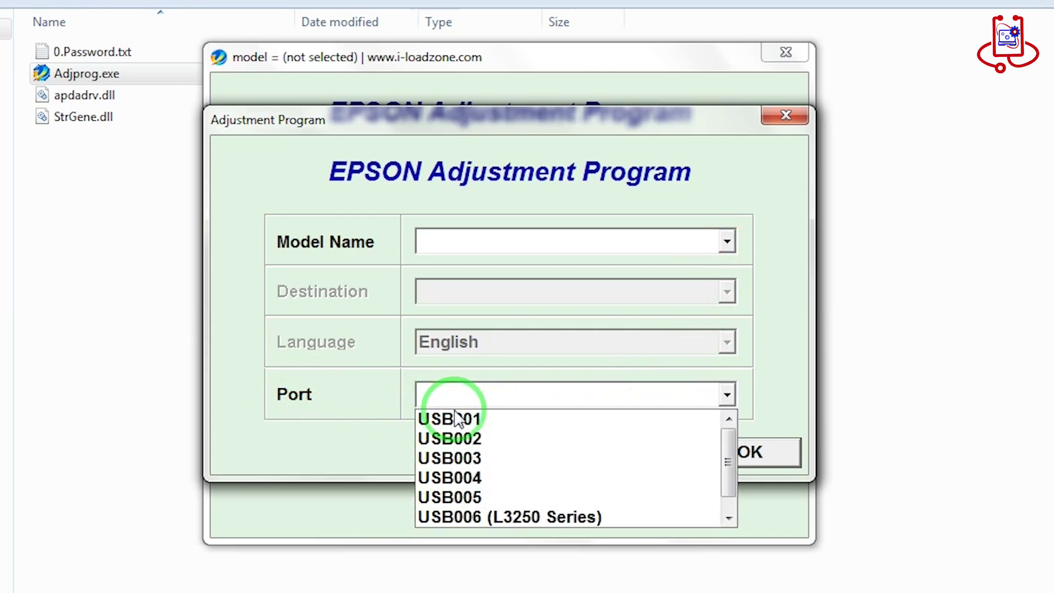
click(518, 516)
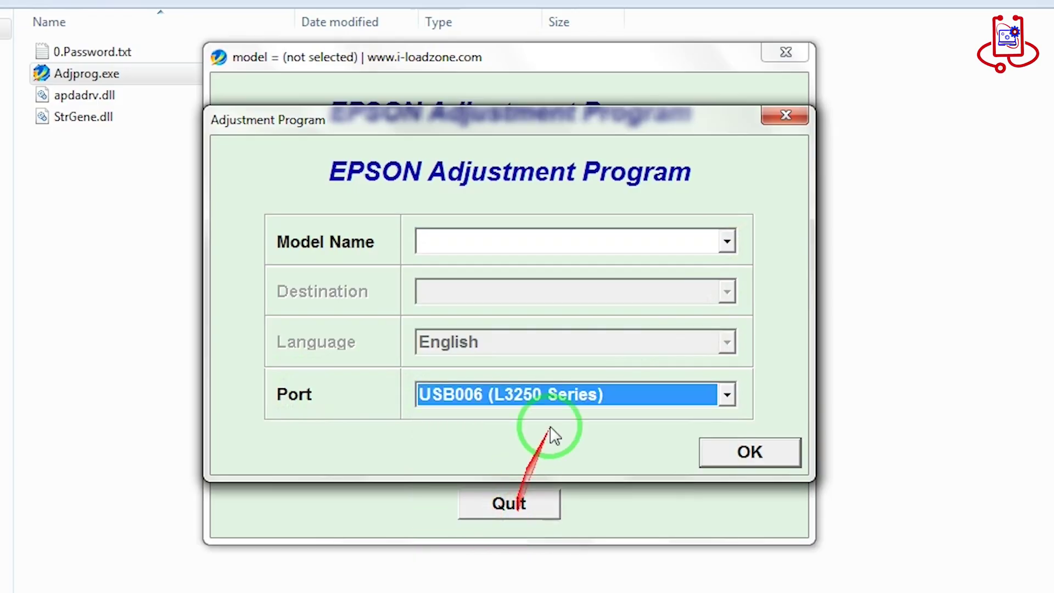
click(727, 243)
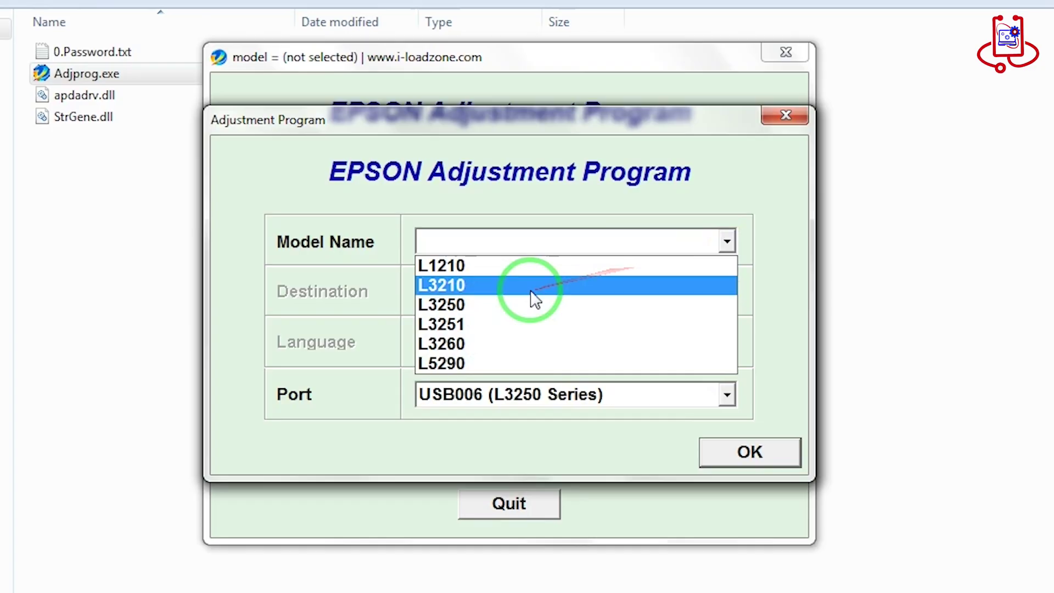
click(464, 304)
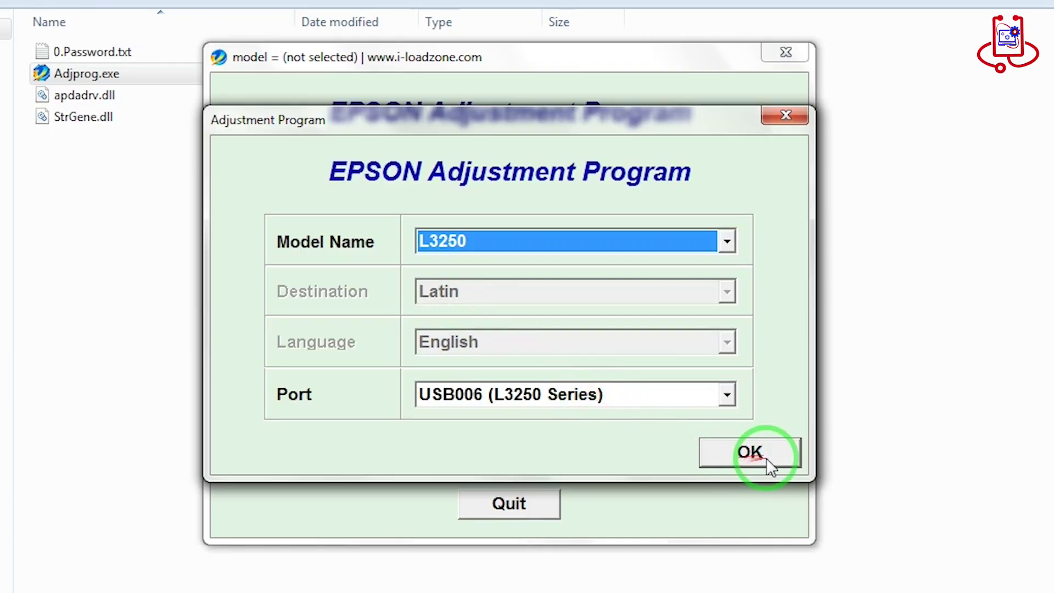
click(751, 456)
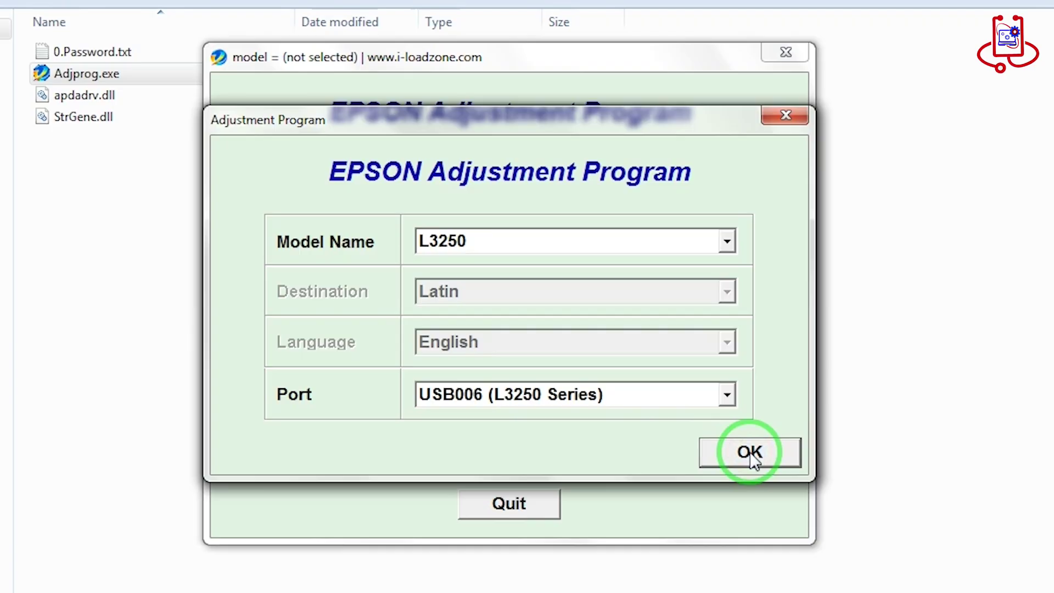
click(754, 460)
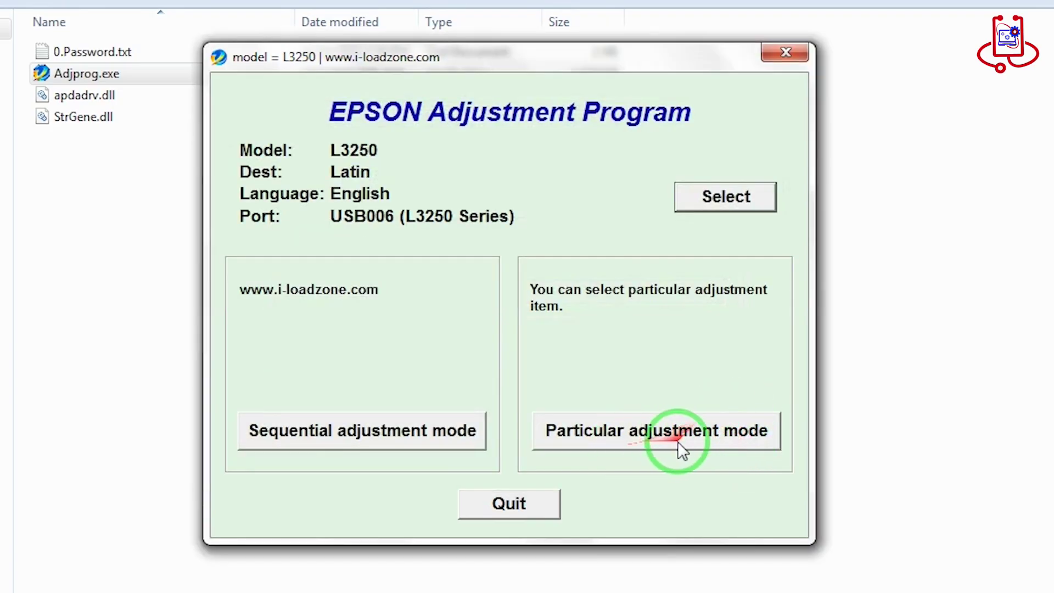
Step: In Particular adjustment mode, open Waste ink pad counter under Maintenance
click(643, 437)
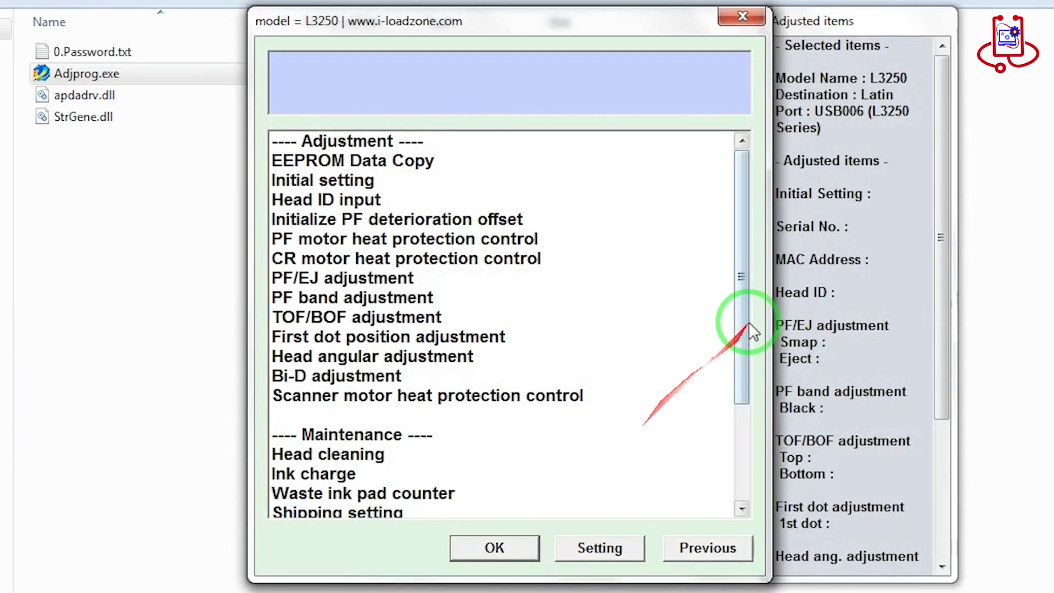
drag(745, 319, 732, 397)
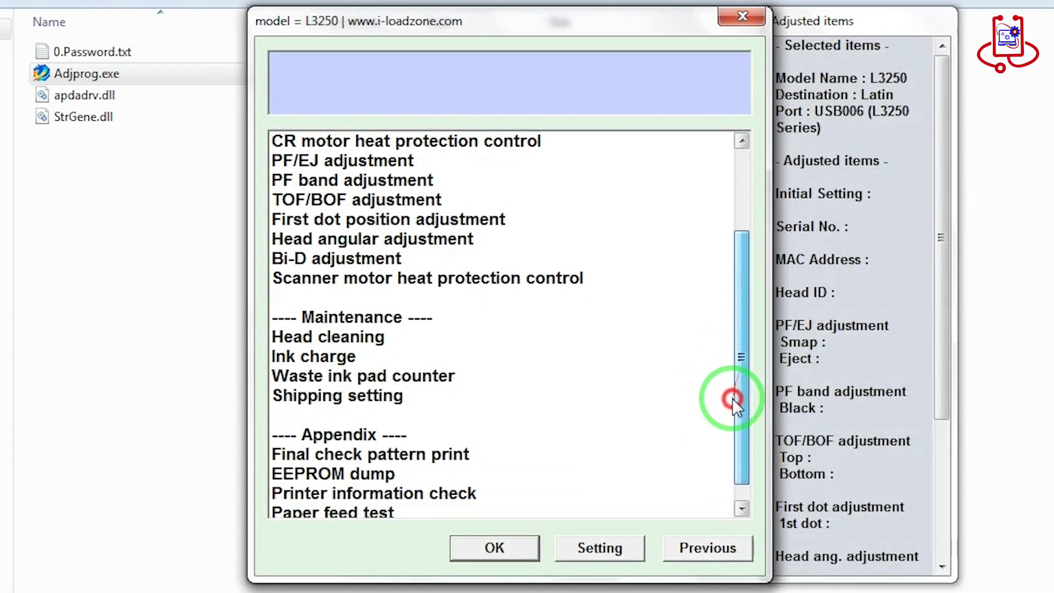
click(456, 375)
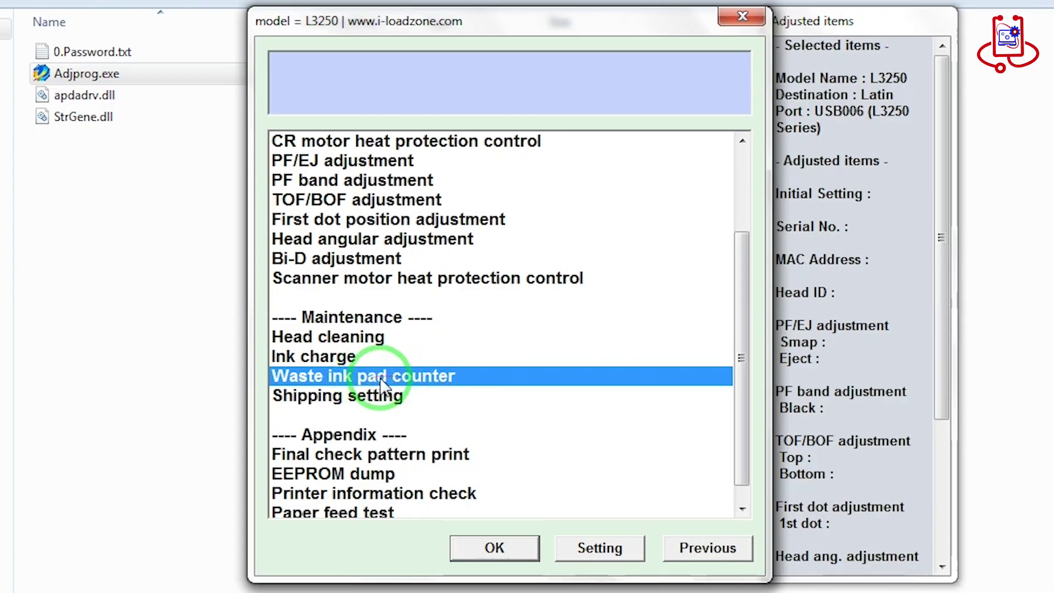
click(493, 547)
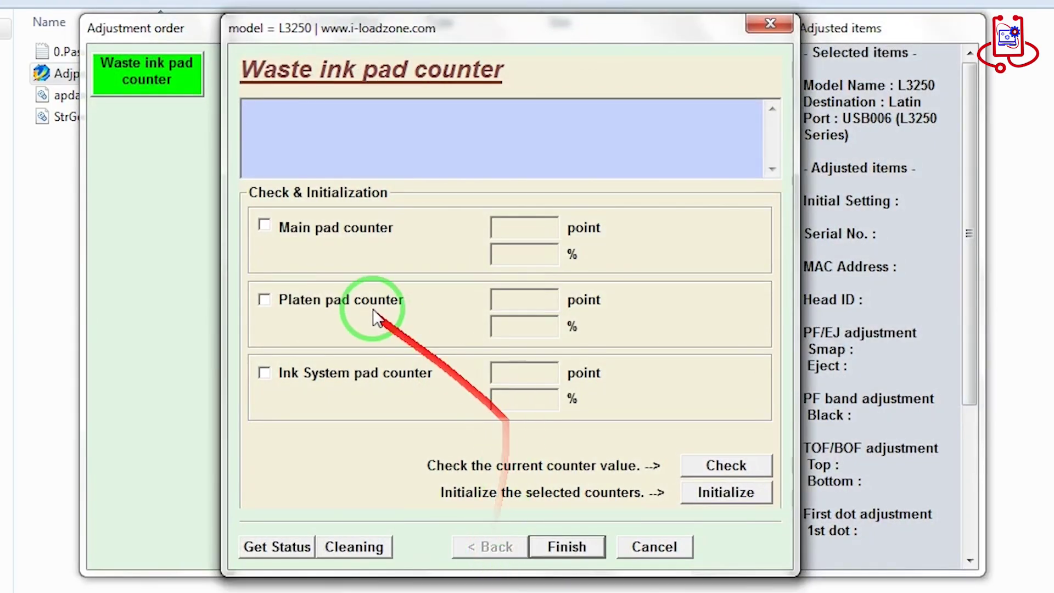
Step: Tick the Main pad counter and check the readings: main 6346 points (100%), ink system 38%
click(264, 225)
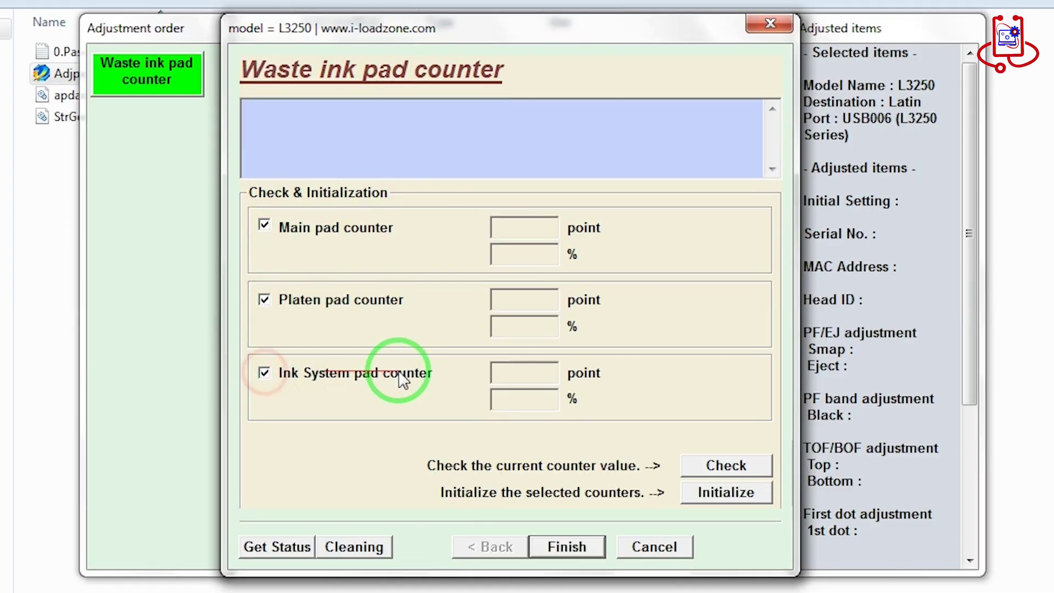
click(708, 469)
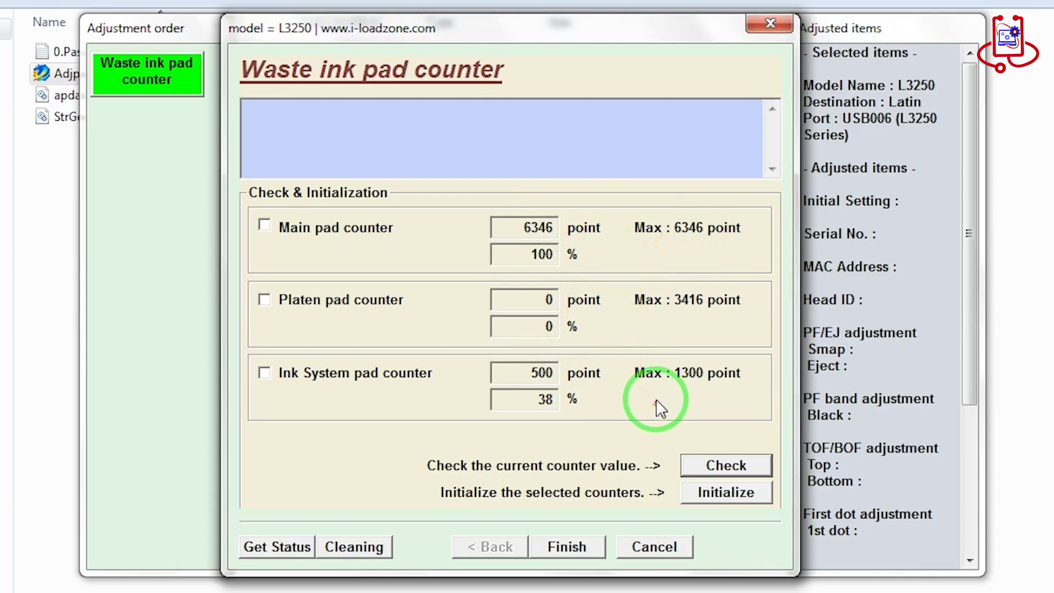
click(266, 225)
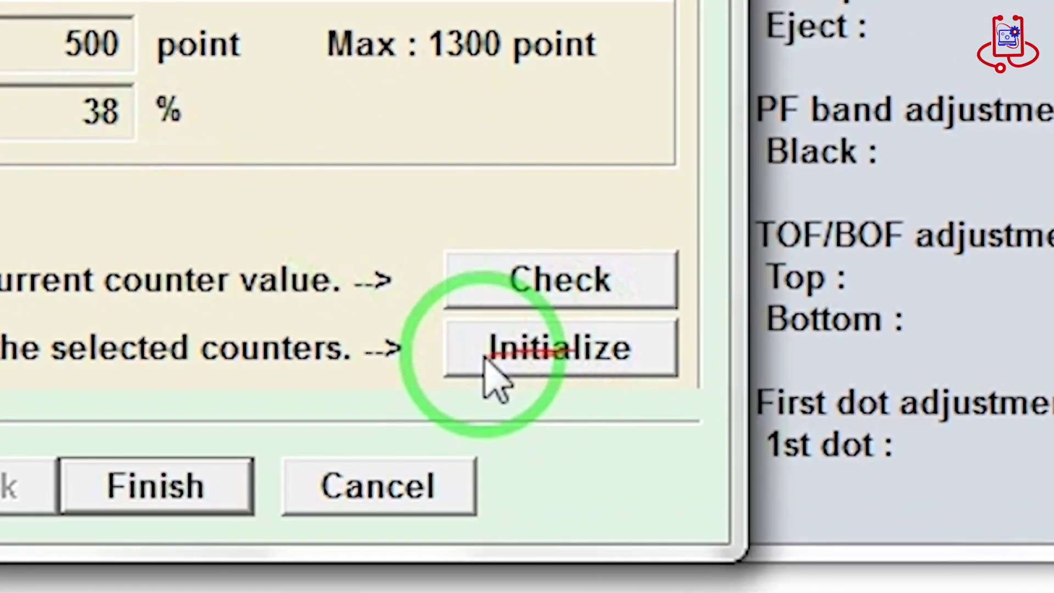
Step: Initialize the ticked waste ink pad counters to zero and confirm the message
click(555, 358)
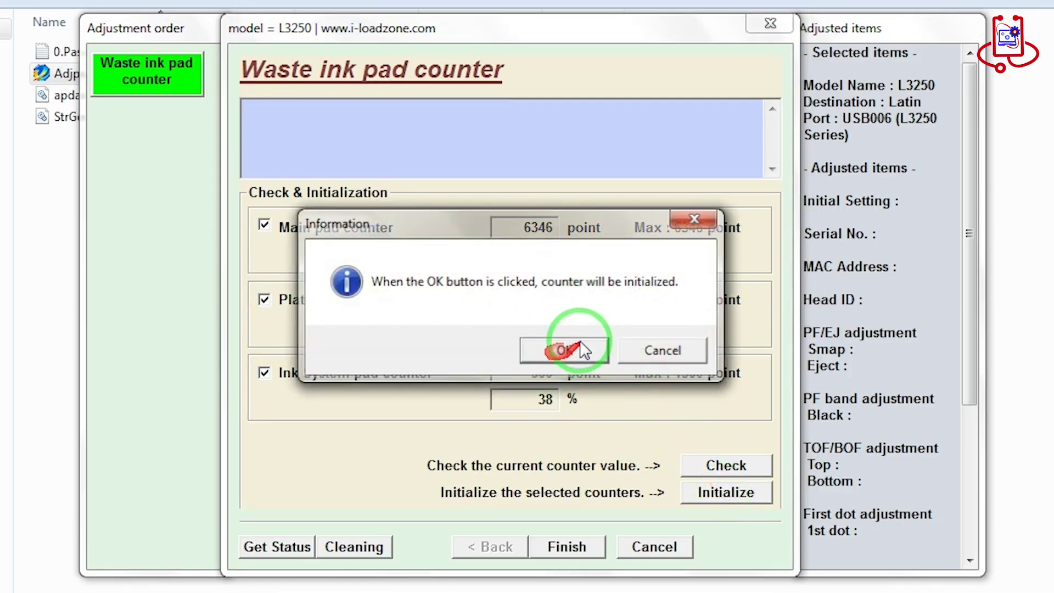
click(552, 353)
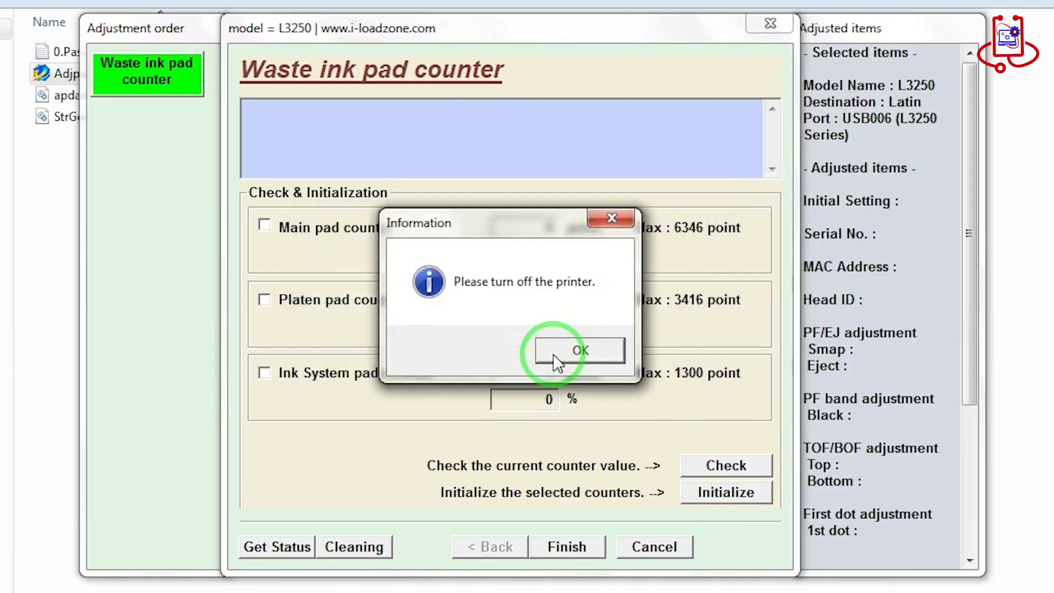